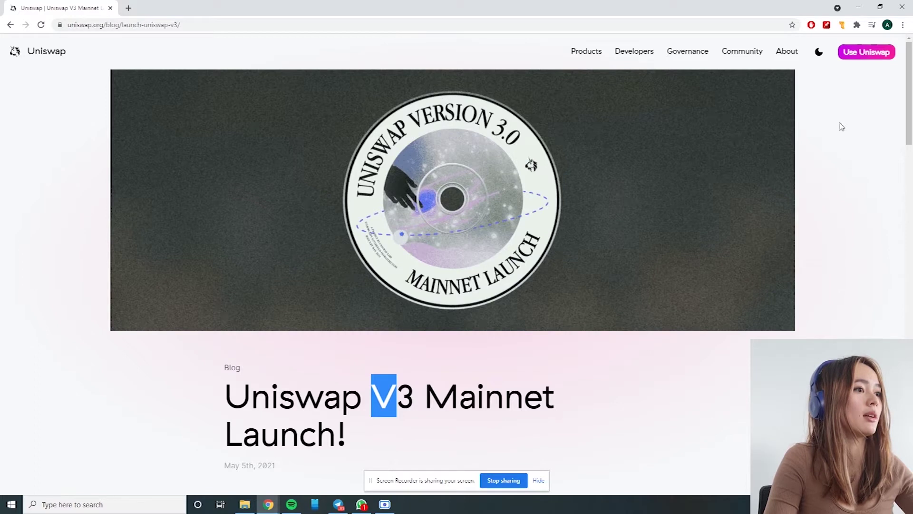
- Open the Uniswap swap app in a new tab from the V3 launch blog post
{"action": "left_click", "coordinate": [879, 52]}
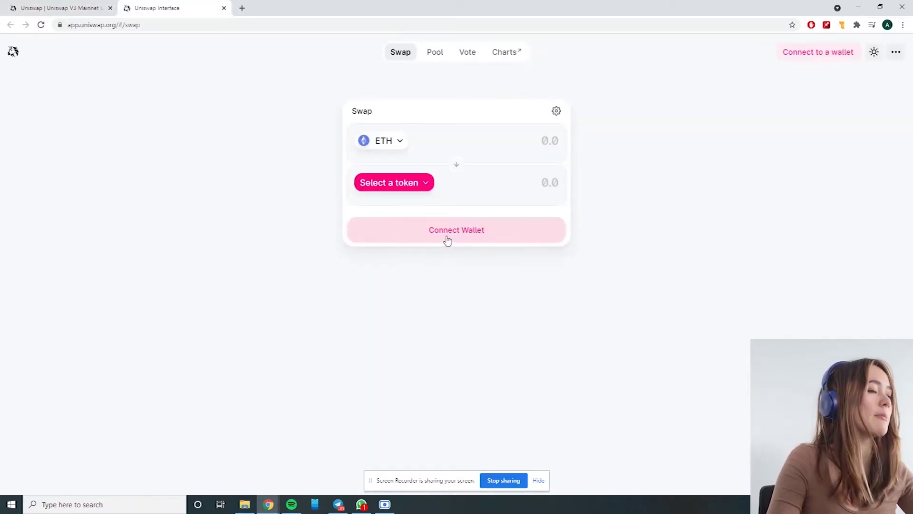
- Bring up the wallet choices (MetaMask, WalletConnect, Coinbase Wallet, Fortmatic, Portis) from the swap card
{"action": "left_click", "coordinate": [446, 238]}
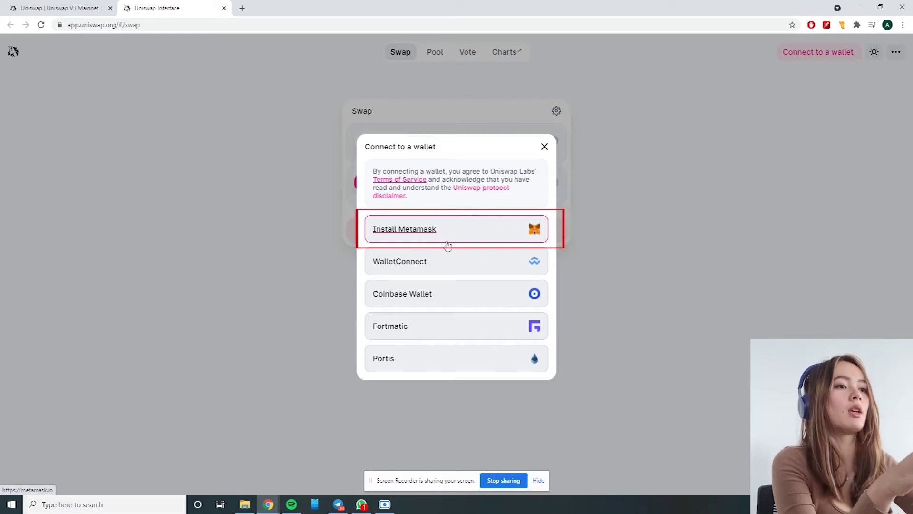
- Install the MetaMask extension in Chrome via the MetaMask download page and Chrome Web Store
{"action": "left_click", "coordinate": [470, 225]}
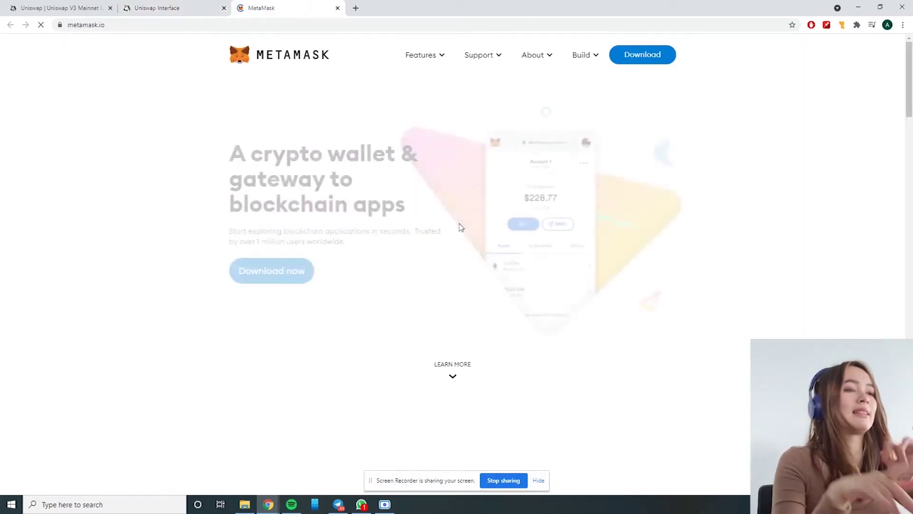
{"action": "left_click", "coordinate": [261, 271]}
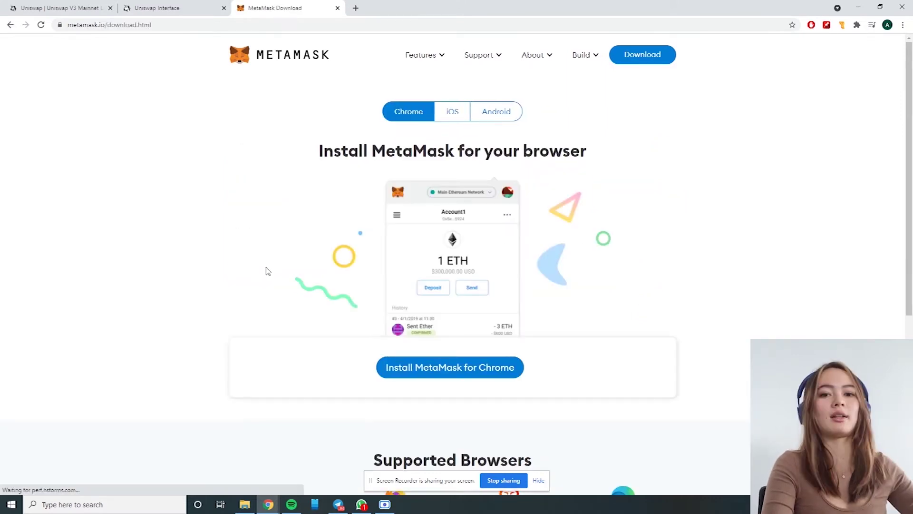
{"action": "left_click", "coordinate": [440, 376]}
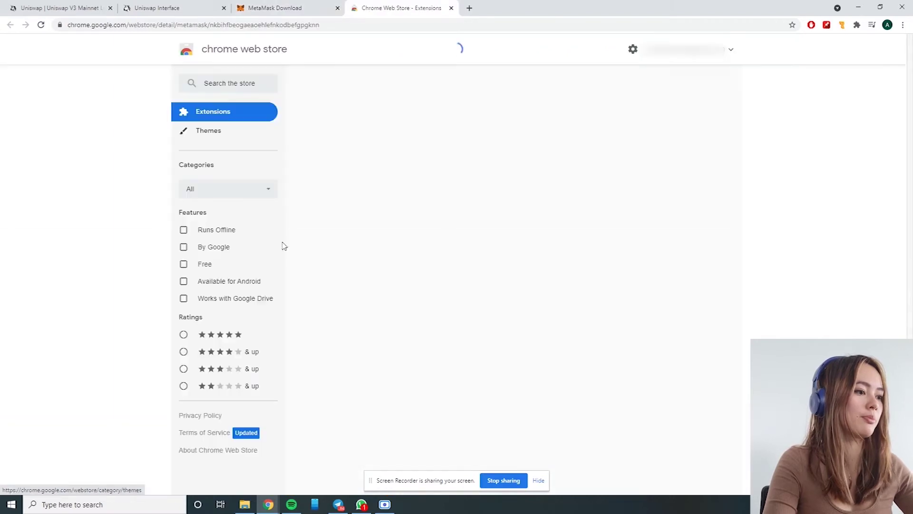
{"action": "left_click", "coordinate": [648, 123]}
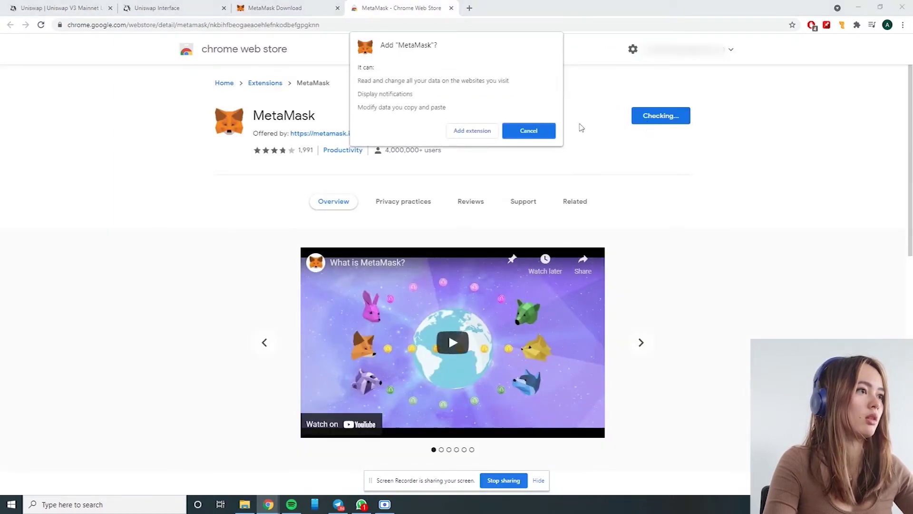
{"action": "left_click", "coordinate": [478, 134]}
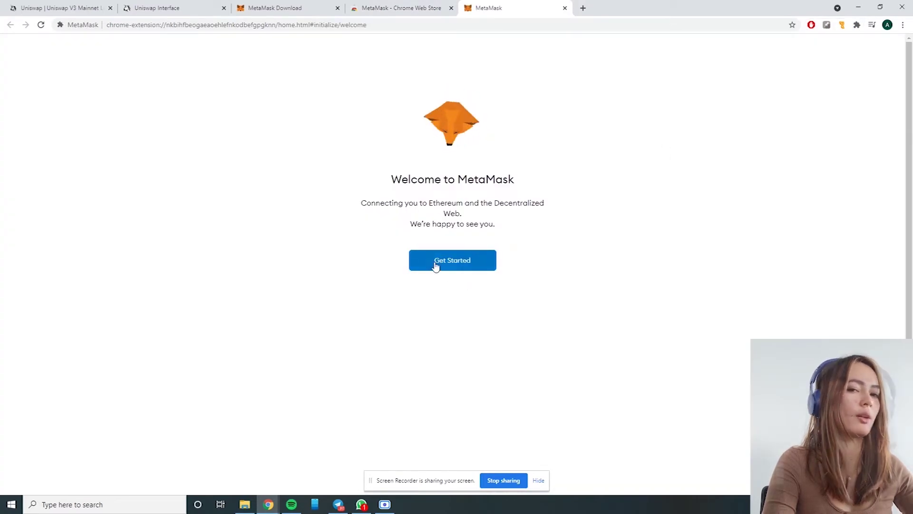
- Begin MetaMask setup by choosing to create a new wallet and agreeing to share usage data
{"action": "left_click", "coordinate": [435, 262]}
{"action": "left_click", "coordinate": [550, 235]}
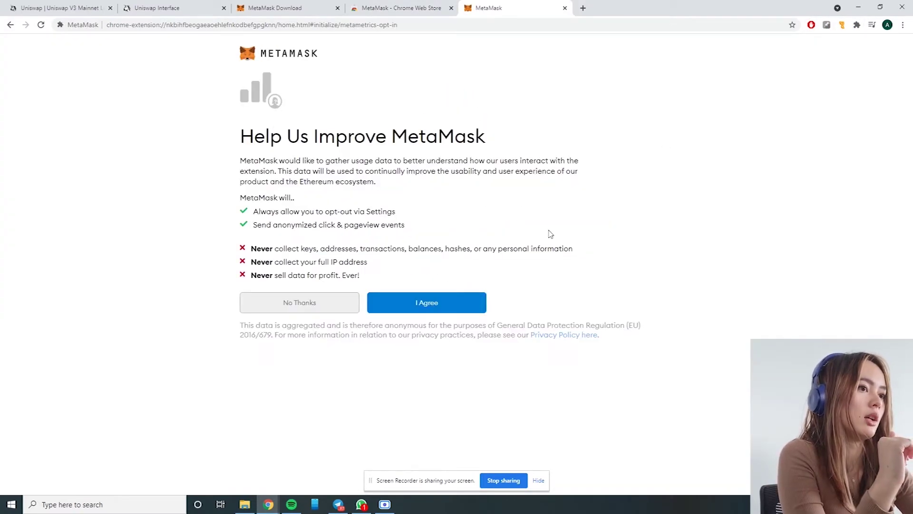
{"action": "left_click", "coordinate": [401, 306]}
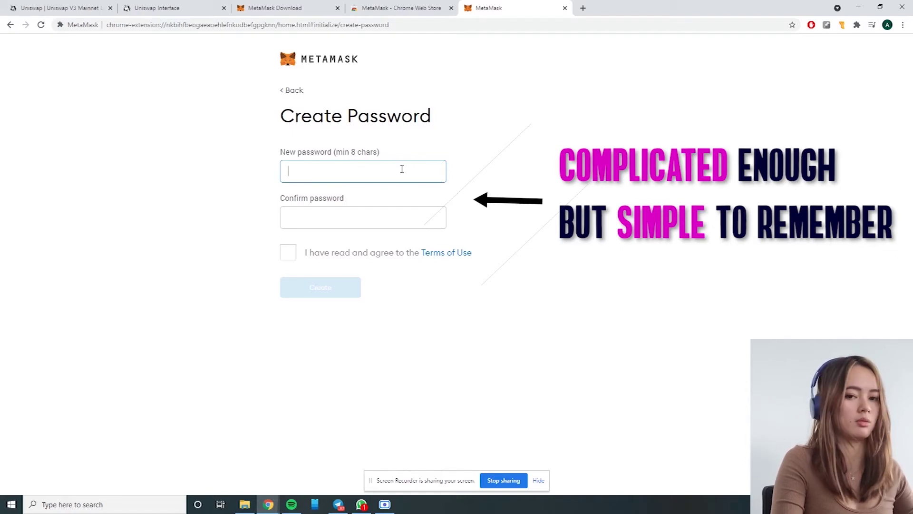
- Enter and confirm a new wallet password, accept the Terms of Use, and create the wallet
{"action": "type", "text": "pass"}
{"action": "key", "text": "BackSpace"}
{"action": "key", "text": "BackSpace"}
{"action": "key", "text": "BackSpace"}
{"action": "key", "text": "BackSpace"}
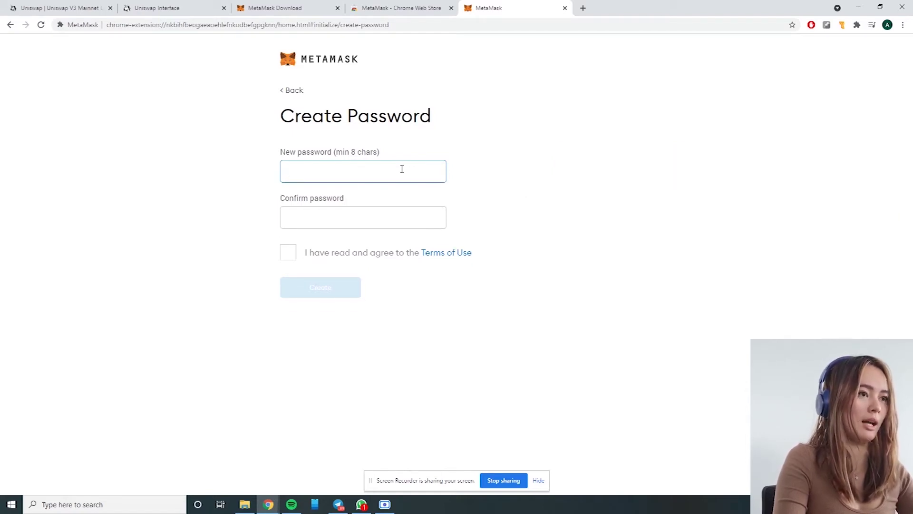
{"action": "type", "text": "password"}
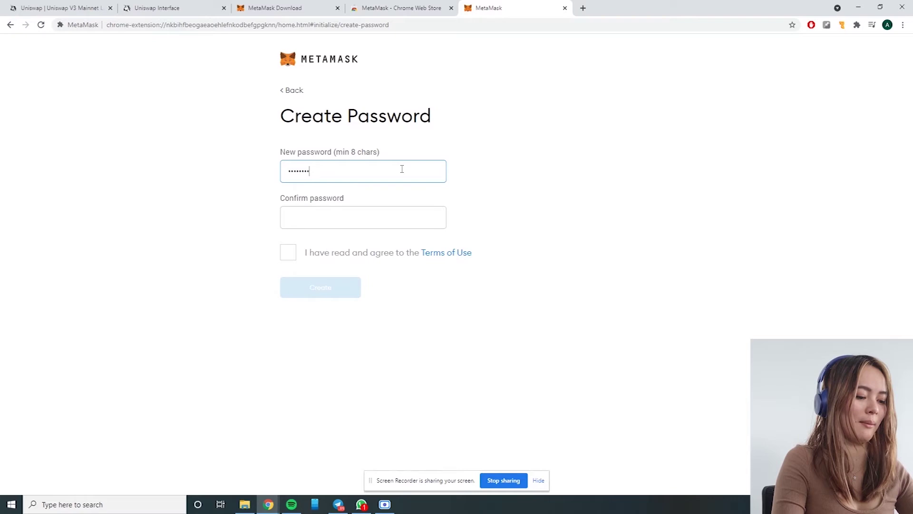
{"action": "key", "text": "Tab"}
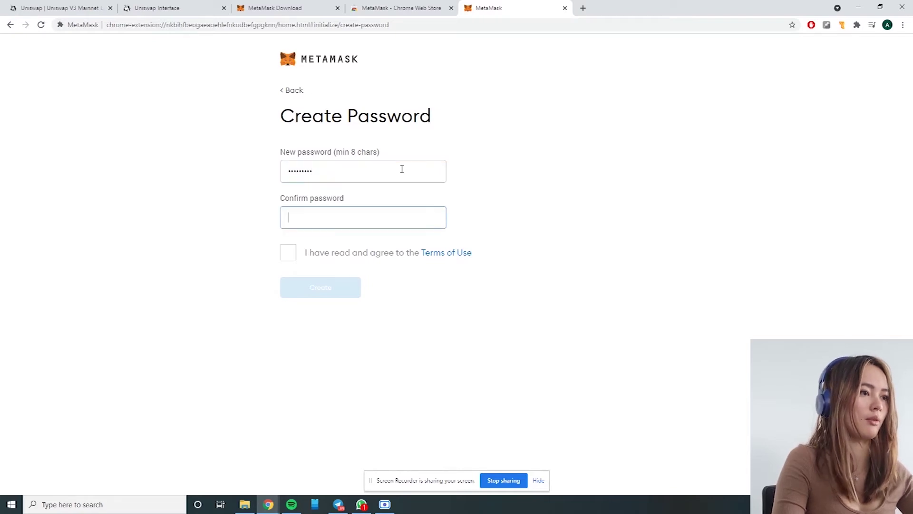
{"action": "type", "text": "password1"}
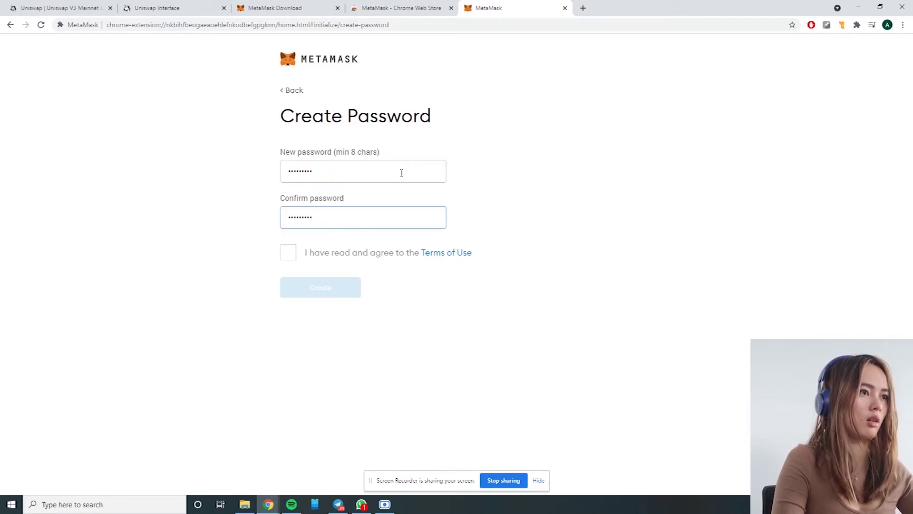
{"action": "left_click", "coordinate": [288, 252]}
{"action": "left_click", "coordinate": [315, 289]}
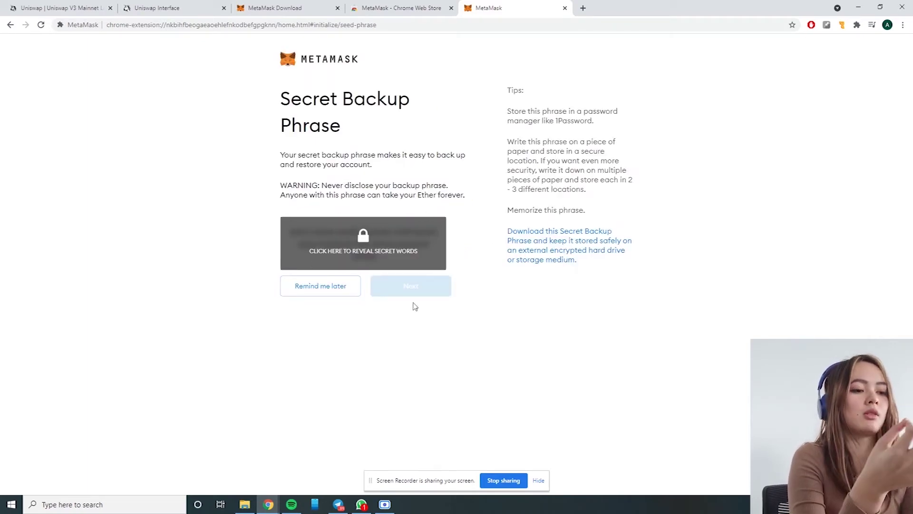
- Reveal the secret backup phrase, copy its words, and continue to the confirmation page
{"action": "left_click", "coordinate": [339, 236]}
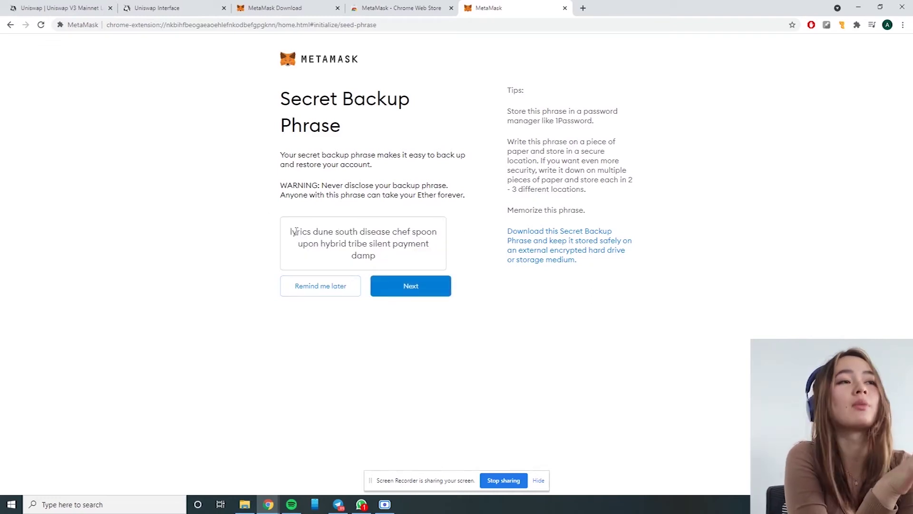
{"action": "left_click_drag", "start_coordinate": [295, 231], "coordinate": [392, 259]}
{"action": "key", "text": "ctrl+c"}
{"action": "left_click", "coordinate": [390, 257]}
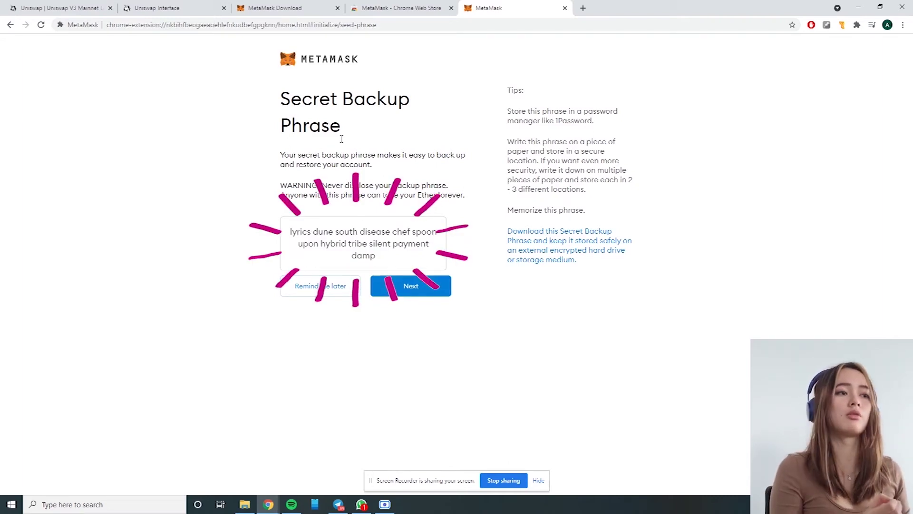
{"action": "left_click", "coordinate": [404, 287]}
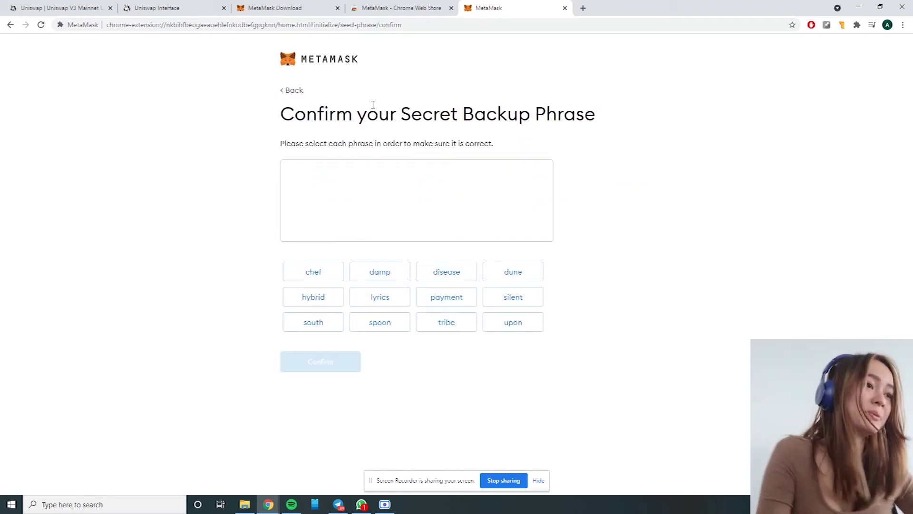
- Paste the copied phrase into the address bar for reference and pick the first six words in order
{"action": "left_click", "coordinate": [392, 24]}
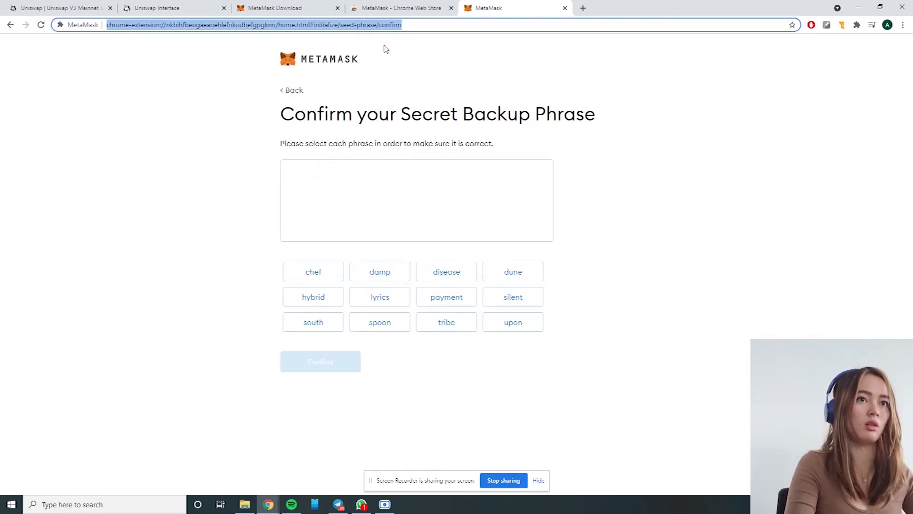
{"action": "key", "text": "ctrl+v"}
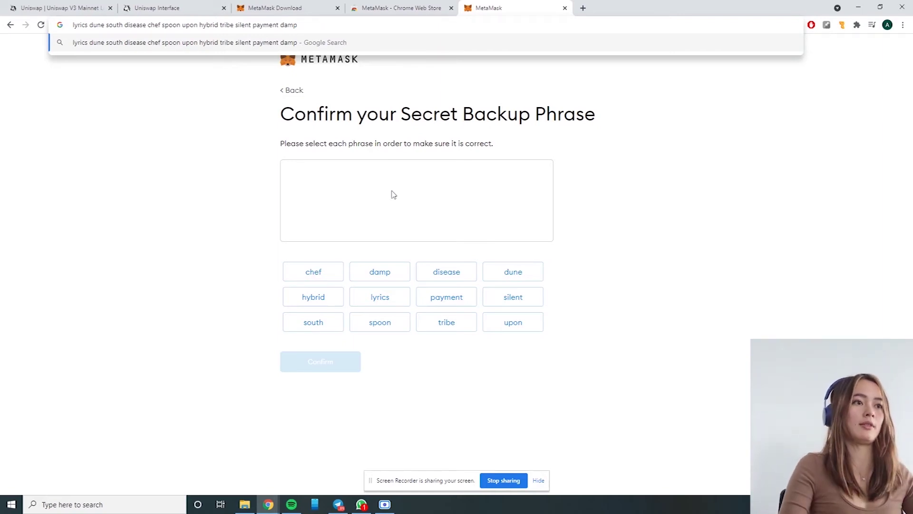
{"action": "left_click", "coordinate": [381, 294]}
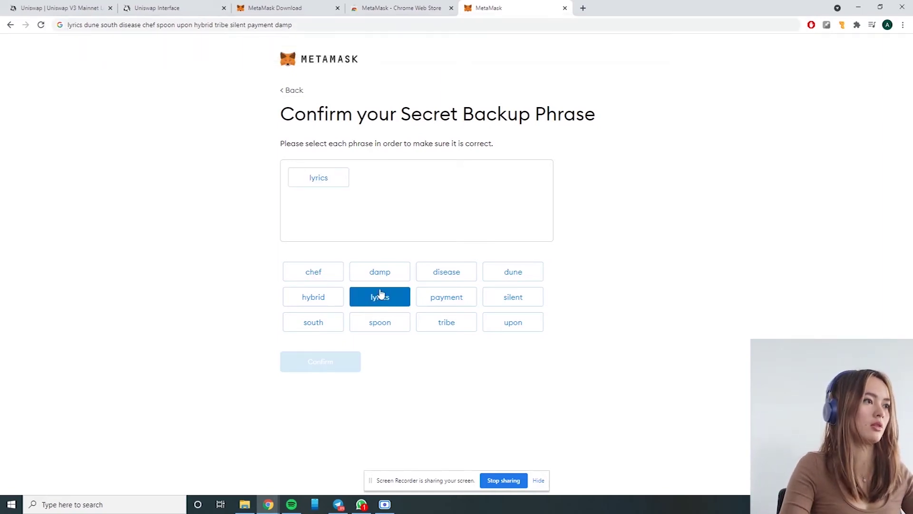
{"action": "left_click", "coordinate": [512, 269]}
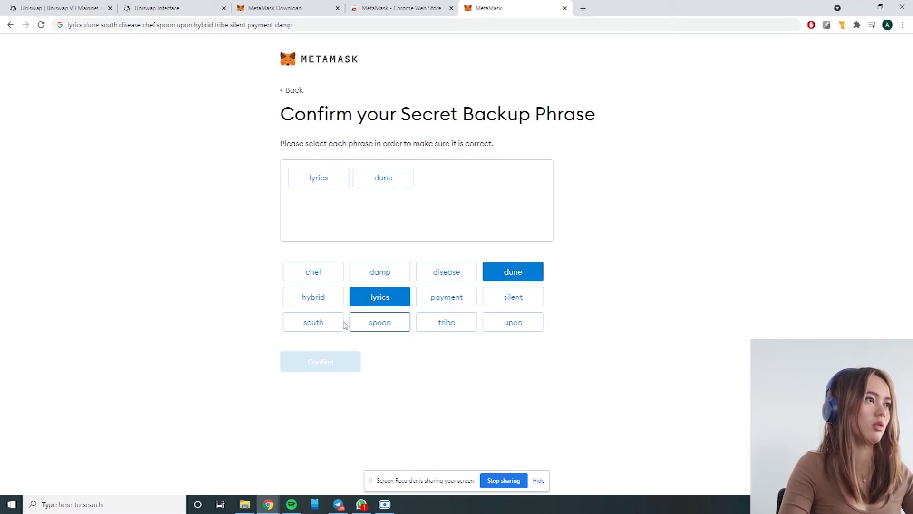
{"action": "left_click", "coordinate": [330, 331]}
{"action": "left_click", "coordinate": [435, 274]}
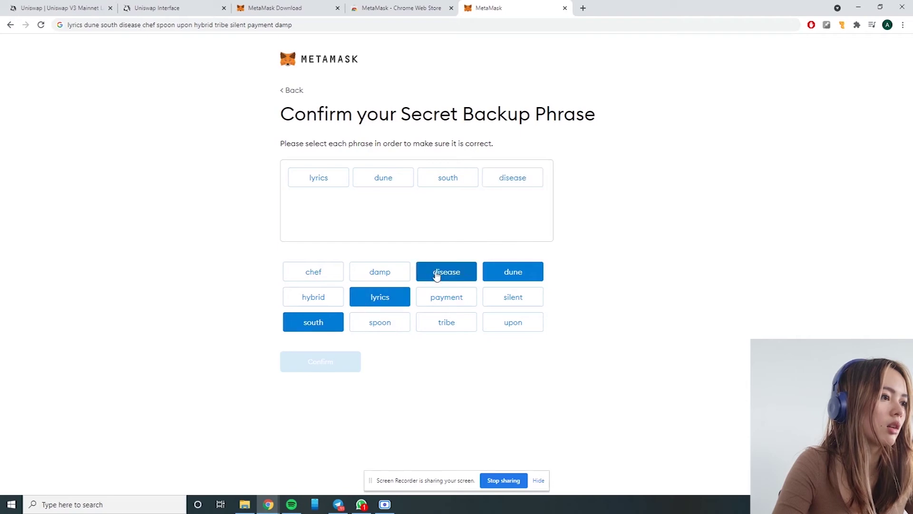
{"action": "left_click", "coordinate": [328, 280]}
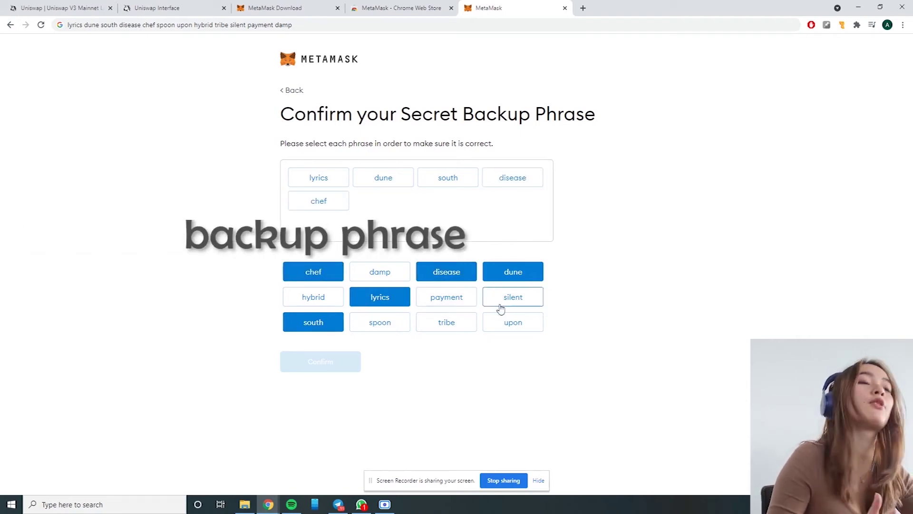
{"action": "left_click", "coordinate": [395, 325]}
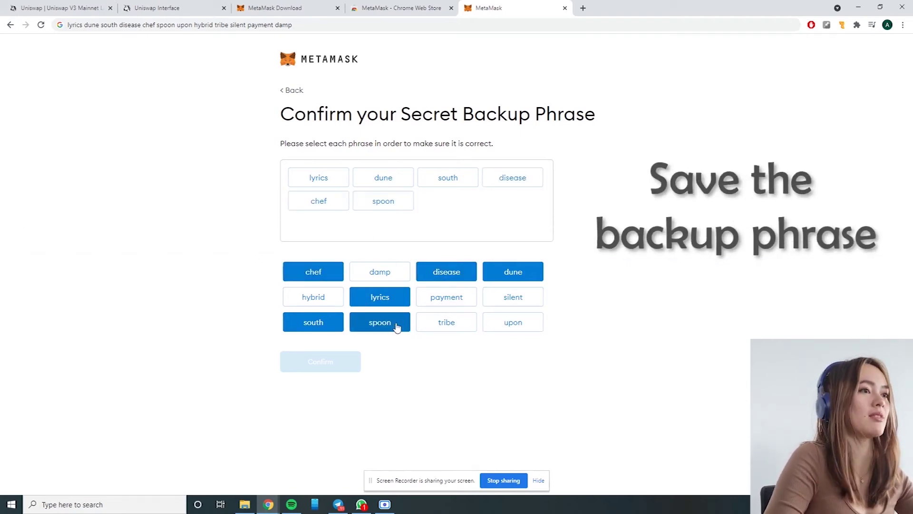
- Add the remaining six backup words, confirm the phrase, and finish setup with All Done
{"action": "left_click", "coordinate": [495, 320]}
{"action": "left_click", "coordinate": [314, 296]}
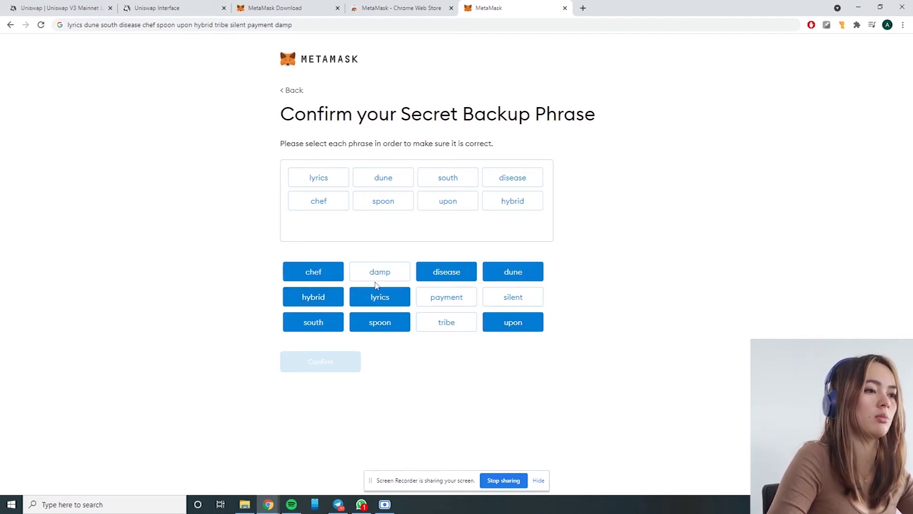
{"action": "left_click", "coordinate": [444, 321]}
{"action": "left_click", "coordinate": [502, 305]}
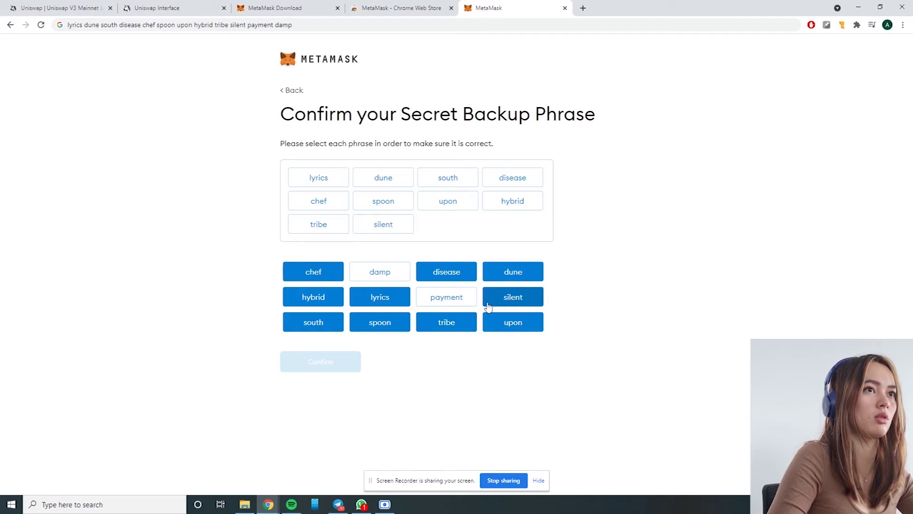
{"action": "left_click", "coordinate": [454, 299]}
{"action": "left_click", "coordinate": [386, 277]}
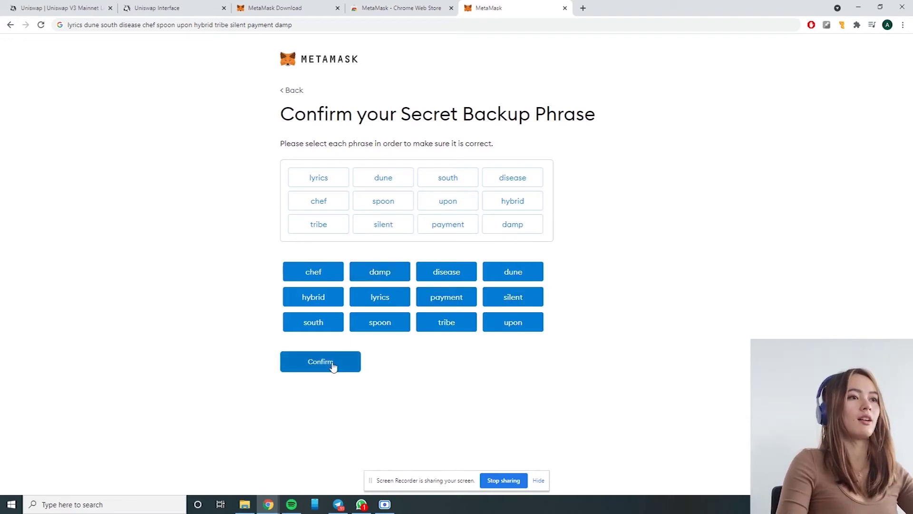
{"action": "left_click", "coordinate": [333, 366]}
{"action": "left_click", "coordinate": [338, 339]}
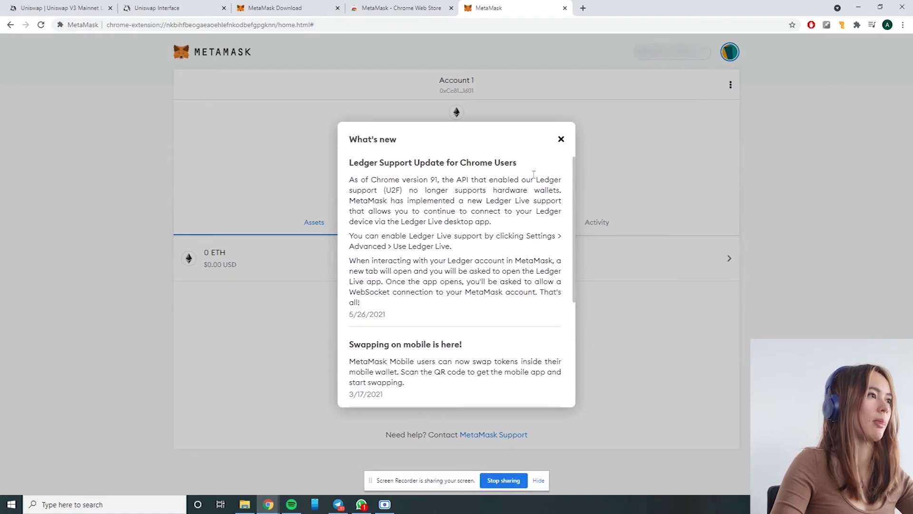
- Close MetaMask's What's new notice and bring the Uniswap Interface tab to the front
{"action": "left_click", "coordinate": [561, 139]}
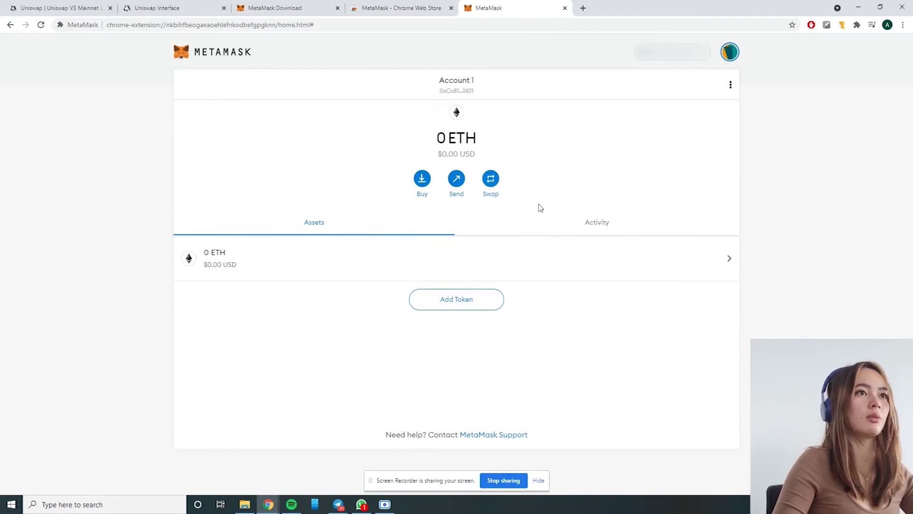
{"action": "left_click", "coordinate": [189, 11]}
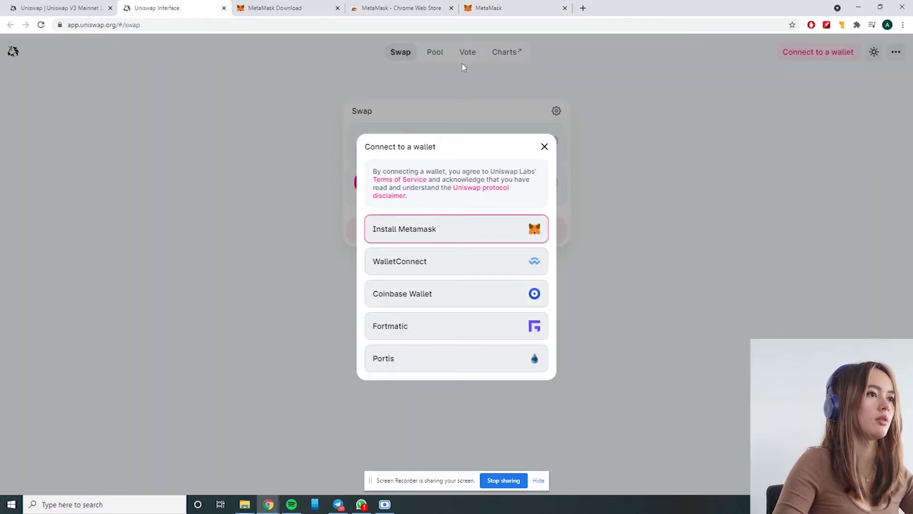
- Reload Uniswap, request a MetaMask connection, and close the stalled connection dialog
{"action": "left_click", "coordinate": [502, 23]}
{"action": "key", "text": "Return"}
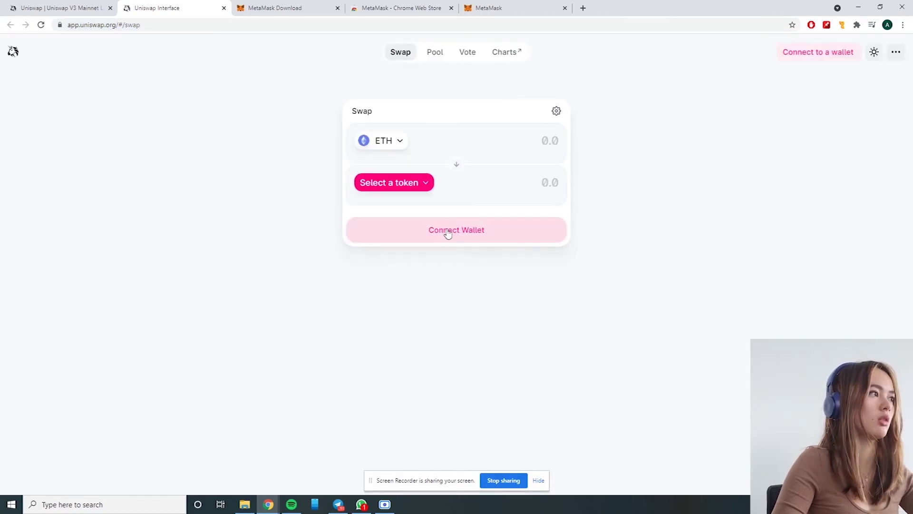
{"action": "left_click", "coordinate": [450, 230]}
{"action": "left_click", "coordinate": [442, 227]}
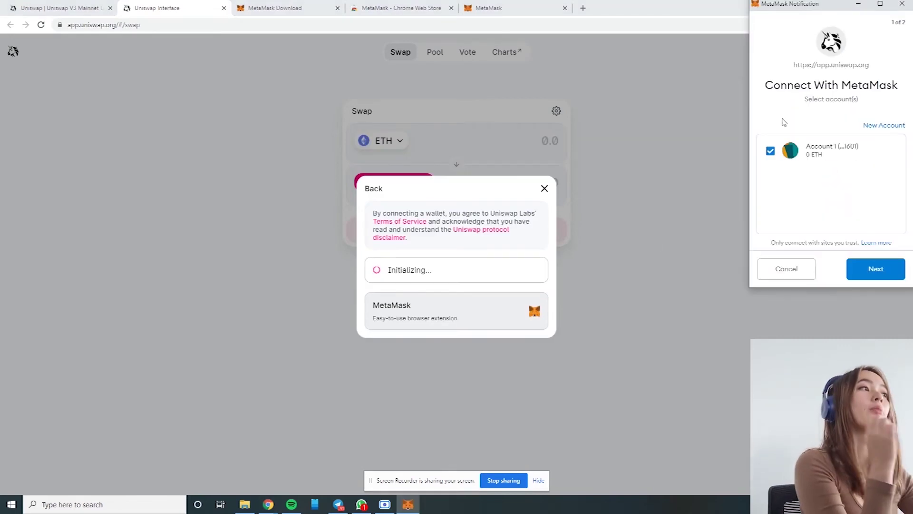
{"action": "left_click", "coordinate": [705, 294]}
{"action": "left_click", "coordinate": [704, 294]}
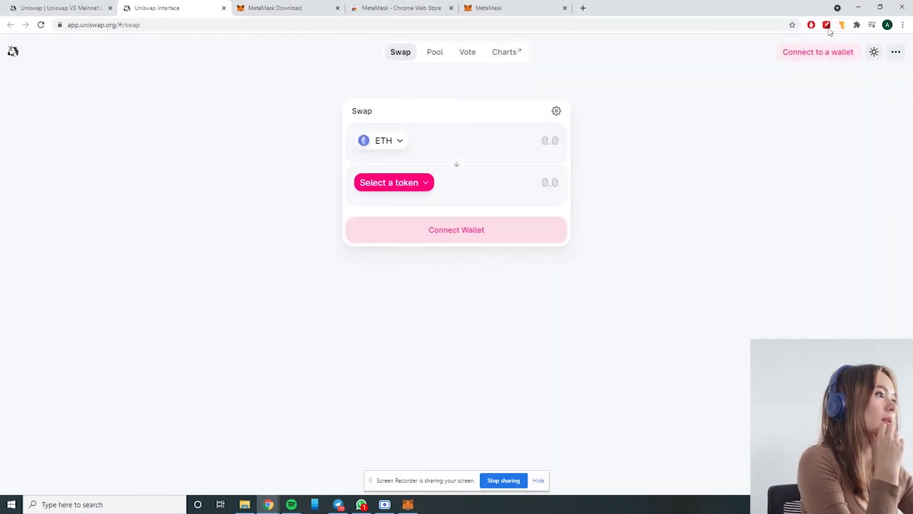
- Approve connecting Account 1 to Uniswap from the MetaMask extension, then open Select a token
{"action": "left_click", "coordinate": [857, 24]}
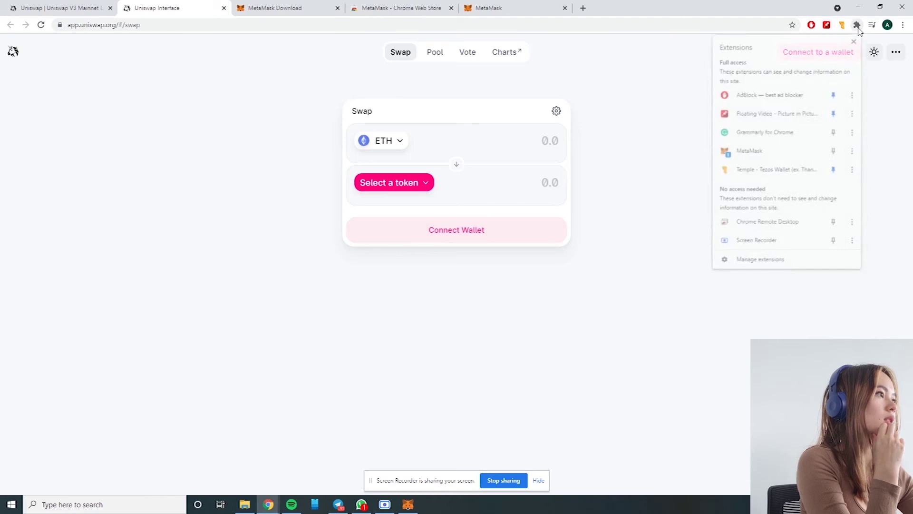
{"action": "left_click", "coordinate": [761, 159]}
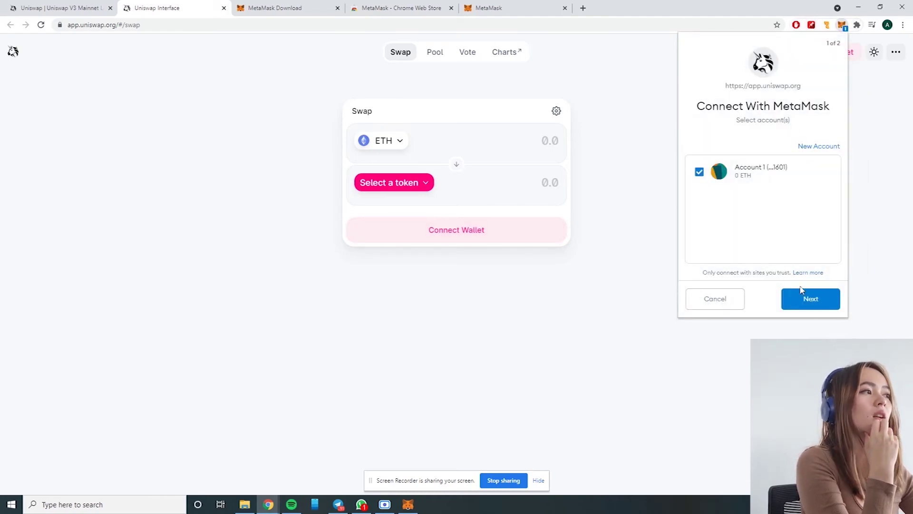
{"action": "left_click", "coordinate": [808, 307]}
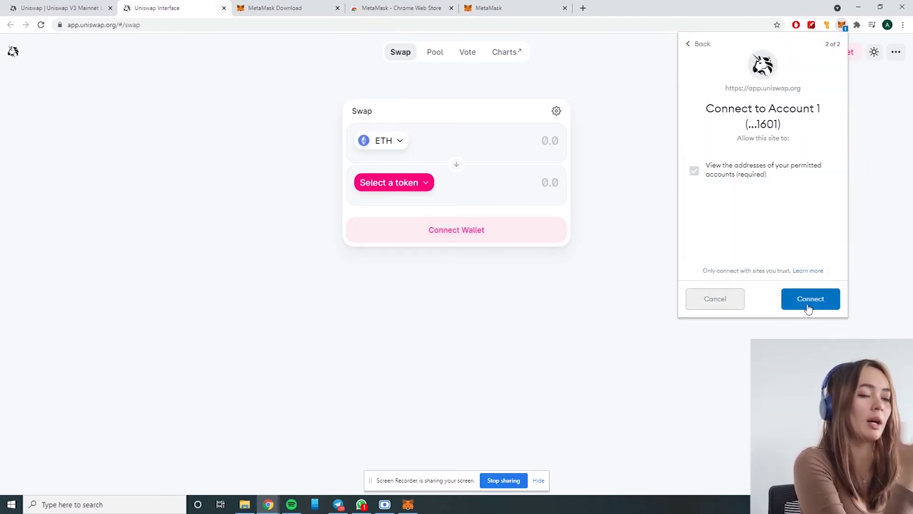
{"action": "left_click", "coordinate": [808, 306]}
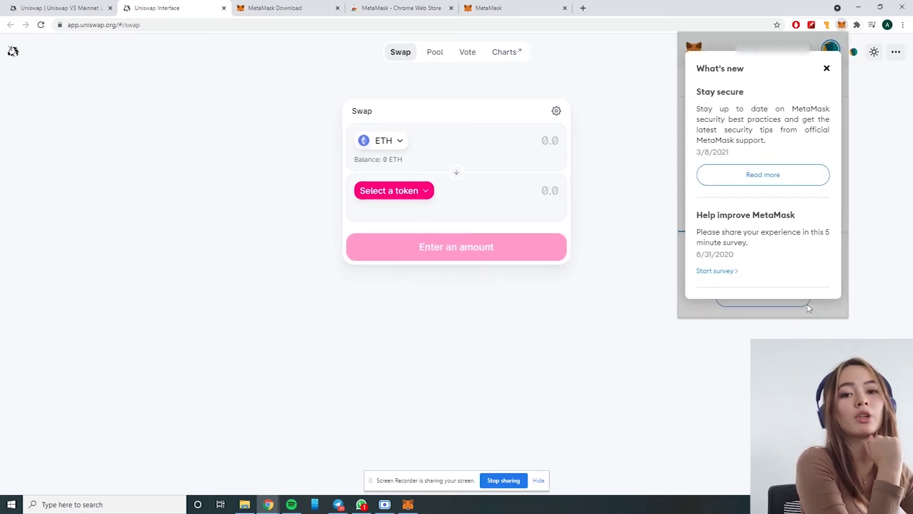
{"action": "left_click", "coordinate": [827, 69]}
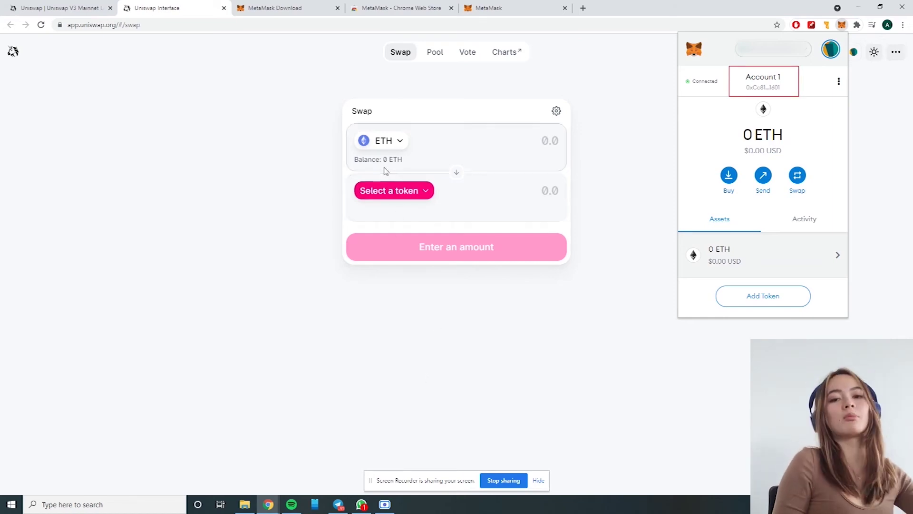
{"action": "left_click", "coordinate": [390, 196]}
{"action": "left_click", "coordinate": [390, 192]}
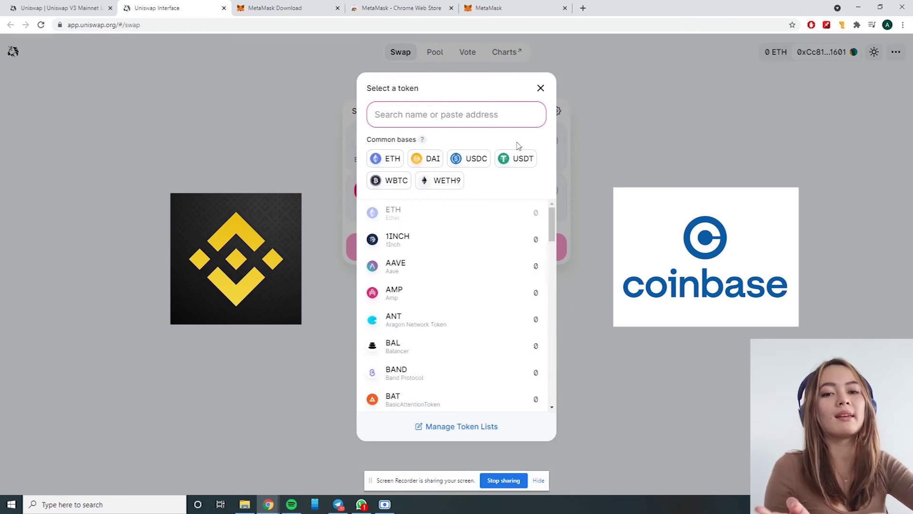